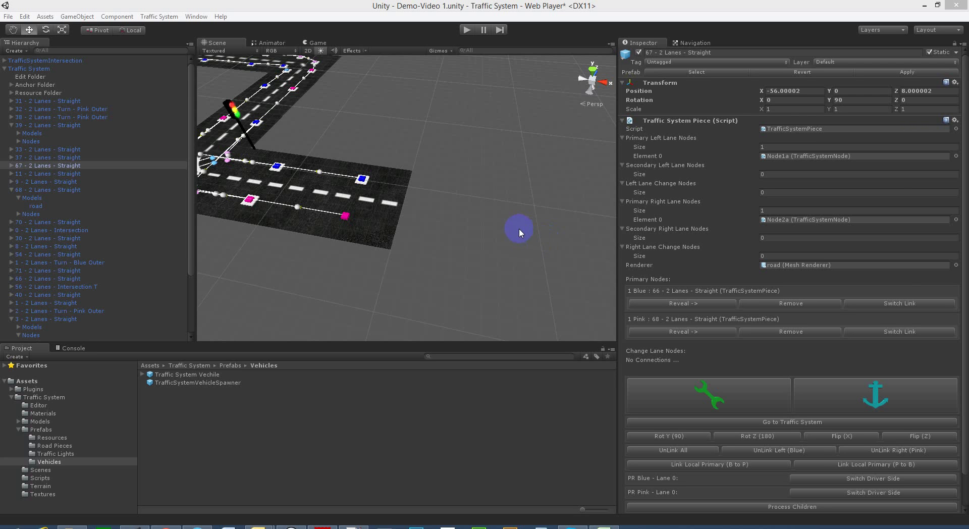
Set the last 2 Lanes - Straight road piece, 71, as the anchor piece.
right_click_drag(492, 219, 470, 210)
key("s")
key("w")
left_click(428, 217)
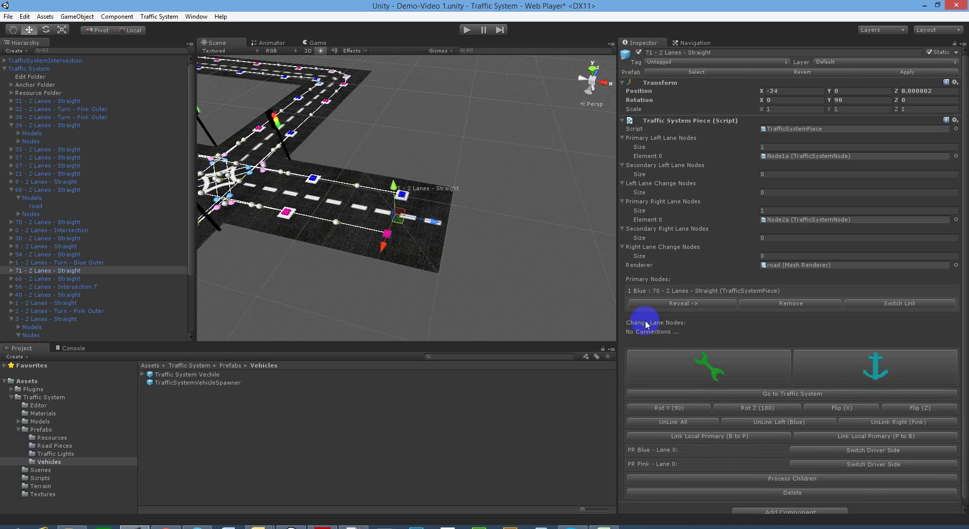
left_click(832, 366)
Select the neighbouring 70 - 2 Lanes - Straight piece for editing and save its changes in the Traffic System.
right_click_drag(440, 250, 436, 208)
right_click_drag(522, 201, 515, 195)
key("w")
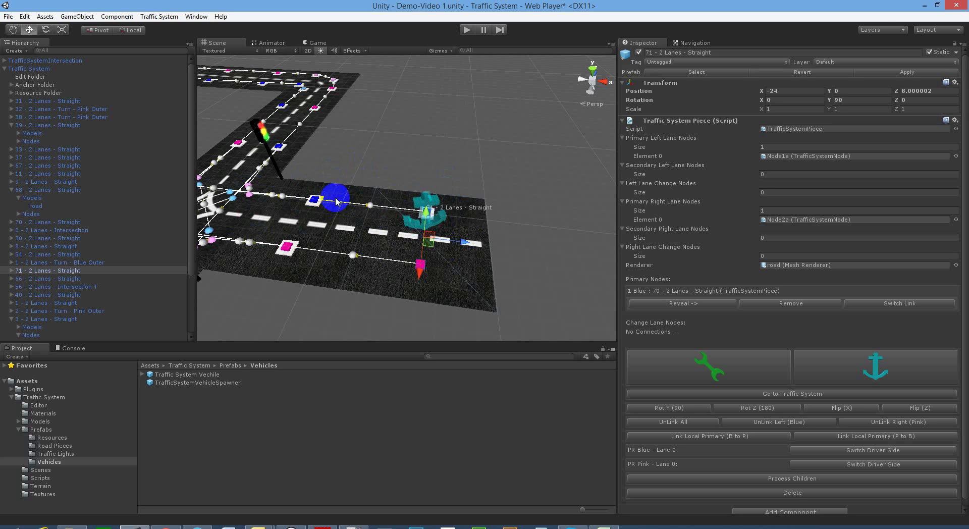
left_click_drag(412, 207, 426, 218, "alt")
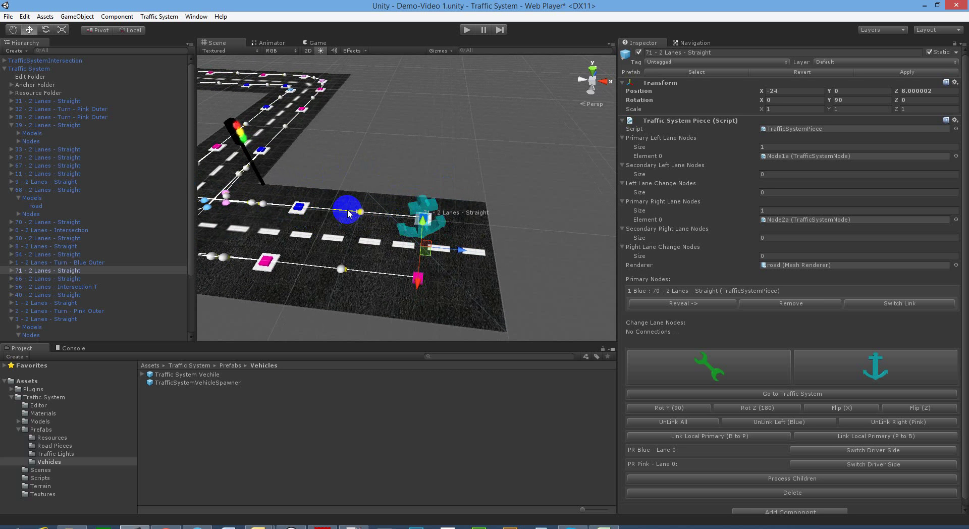
left_click(303, 232)
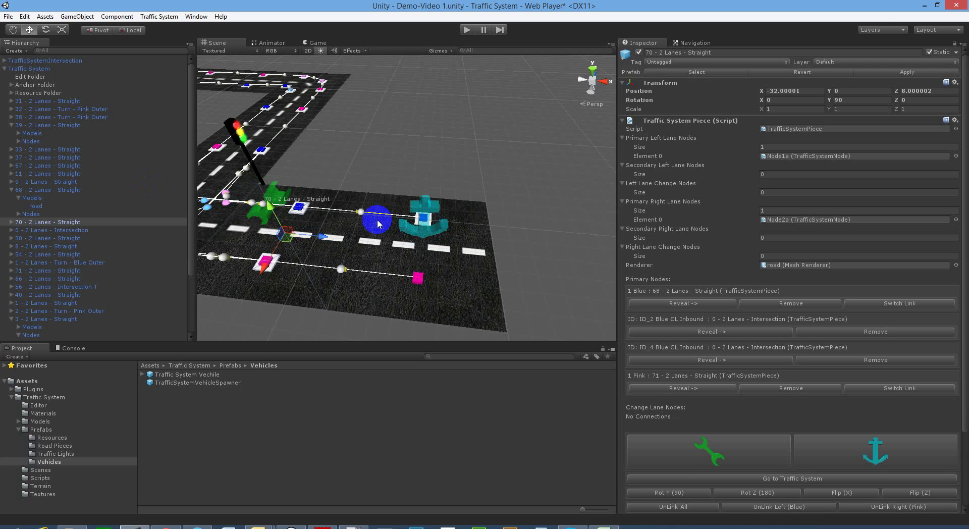
right_click_drag(415, 219, 428, 220)
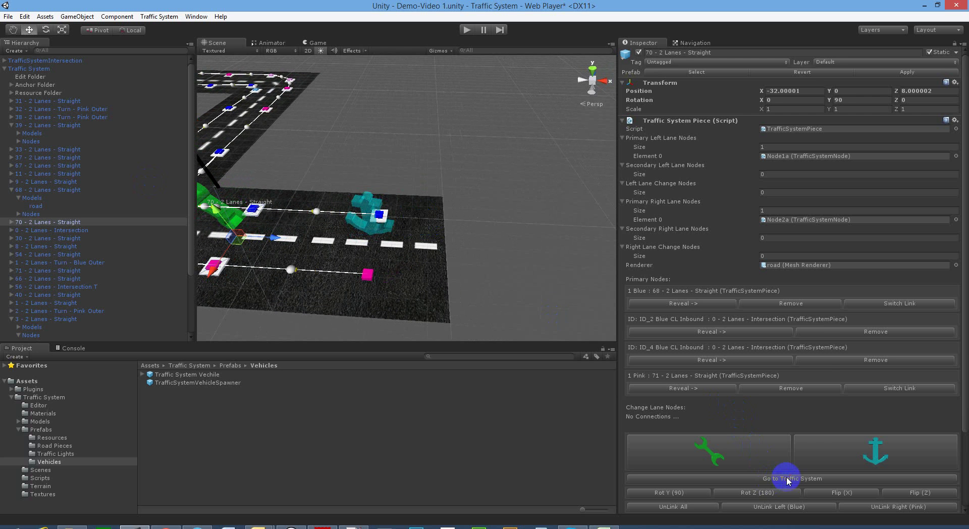
left_click(788, 479)
left_click(737, 387)
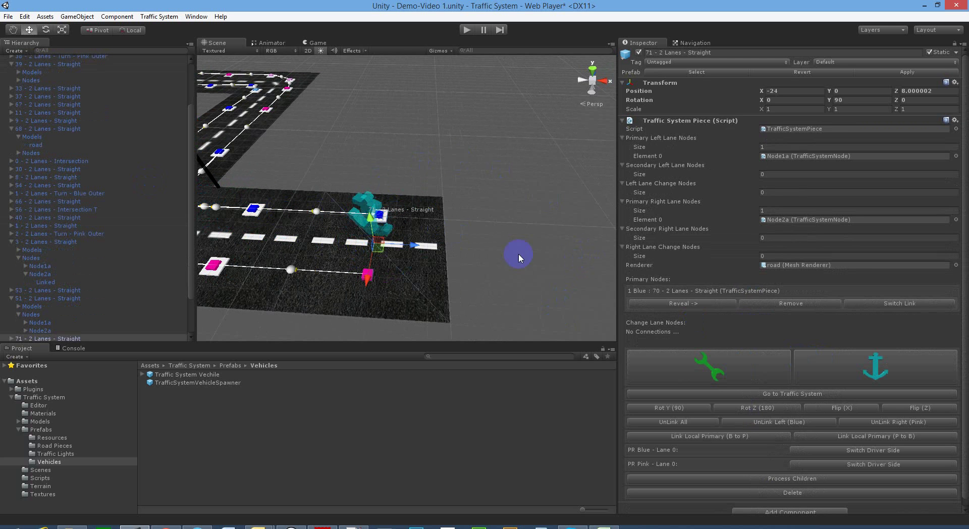
From the Traffic System, add a 2 Lanes - Straight piece and switch its attachment point to the anchor's EAST side.
left_click_drag(536, 263, 496, 263, "alt")
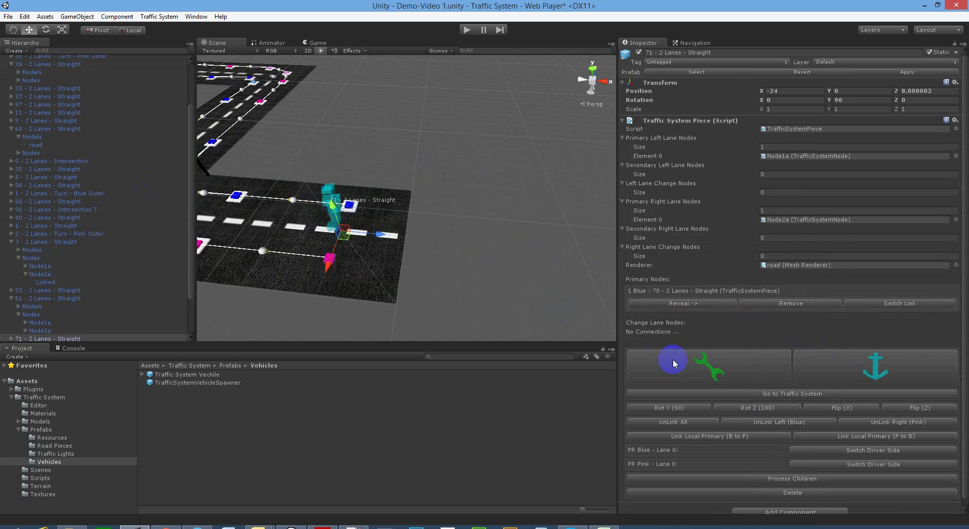
left_click(716, 394)
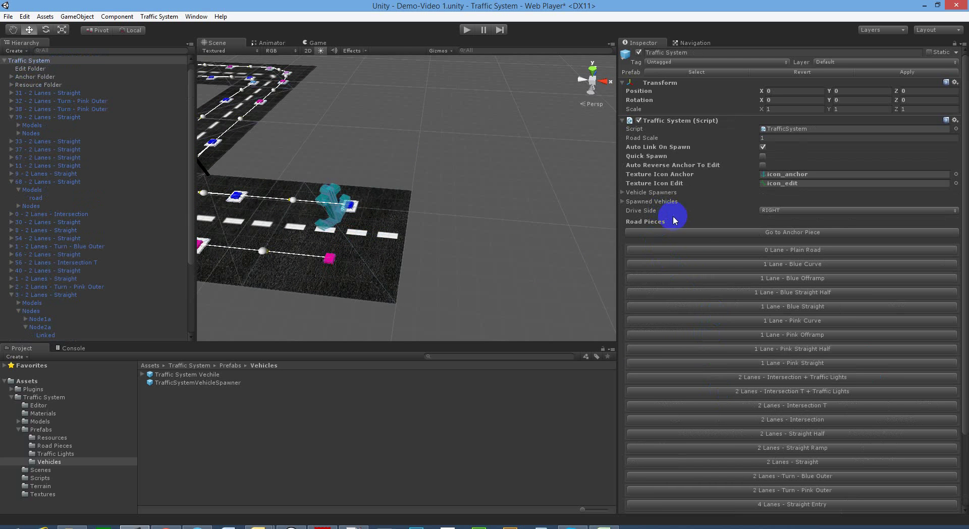
scroll(748, 349, "down", 3)
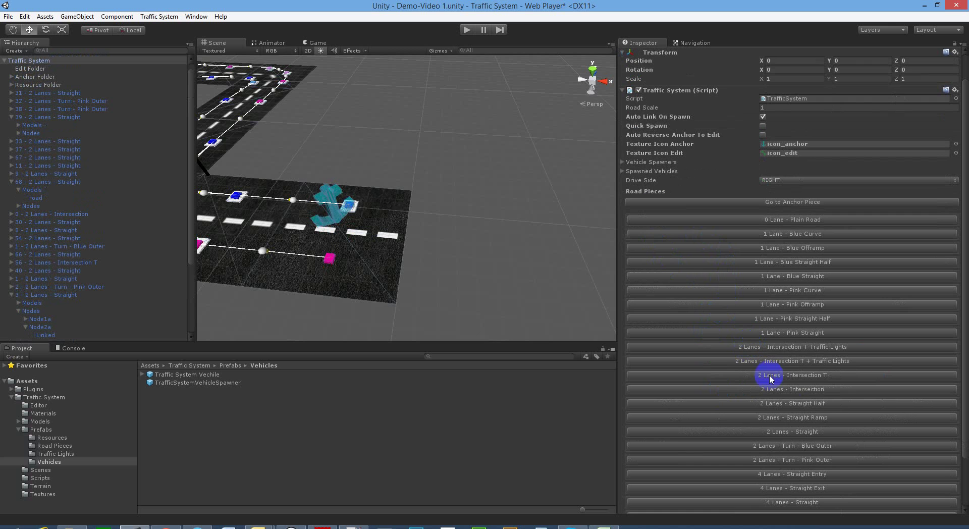
left_click(770, 433)
left_click(731, 298)
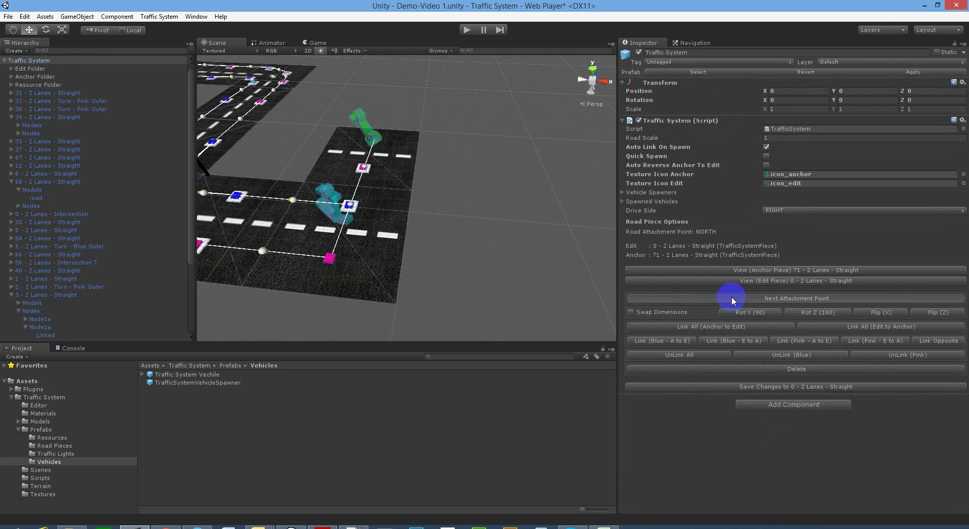
left_click(731, 297)
Check the lane links of the newly attached straight piece and delete it.
left_click_drag(444, 244, 415, 204)
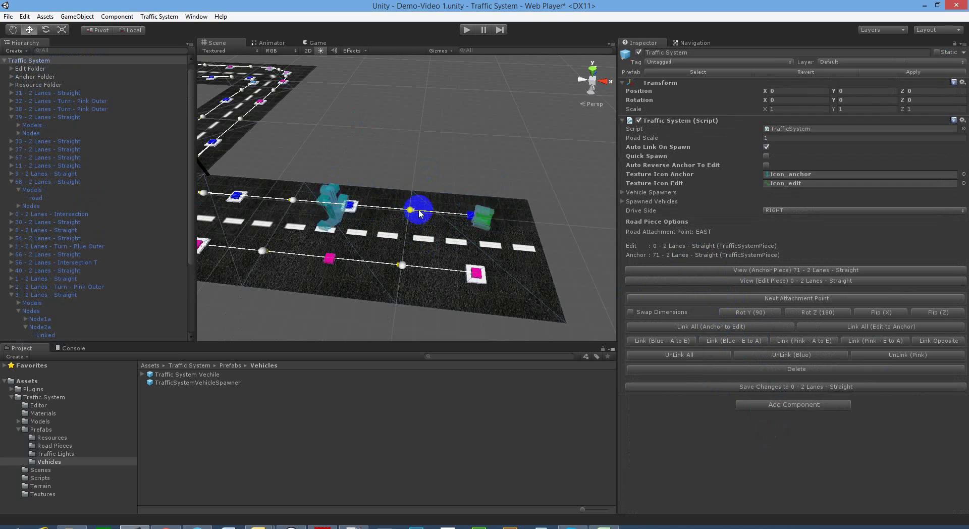
key("w")
mouse_move(394, 209)
right_mouse_down()
mouse_move(408, 199)
mouse_move(403, 216)
mouse_move(404, 206)
right_mouse_up()
key("a")
scroll(414, 215, "down", 15)
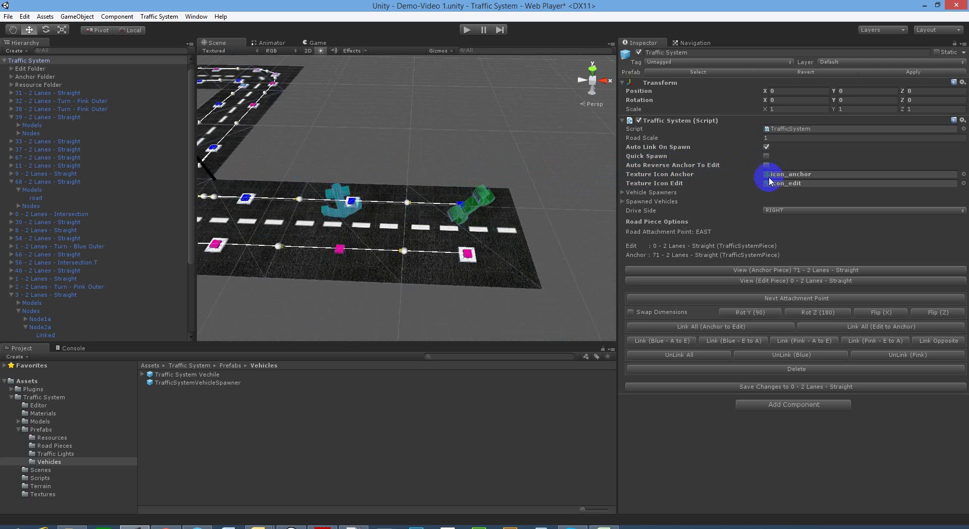
left_click(771, 369)
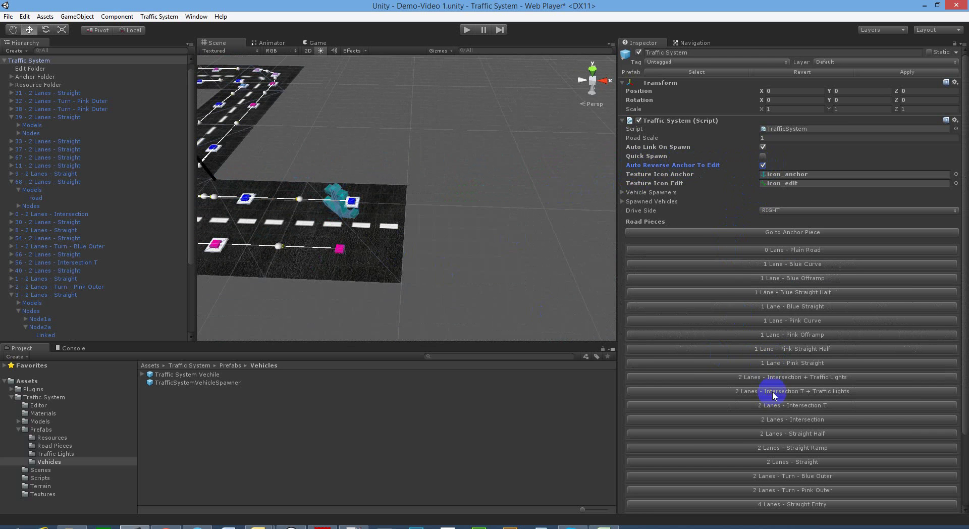
With Auto Reverse Anchor To Edit enabled, attach a 2 Lanes - Straight piece to the anchor, check its lane links and save it.
left_click(767, 461)
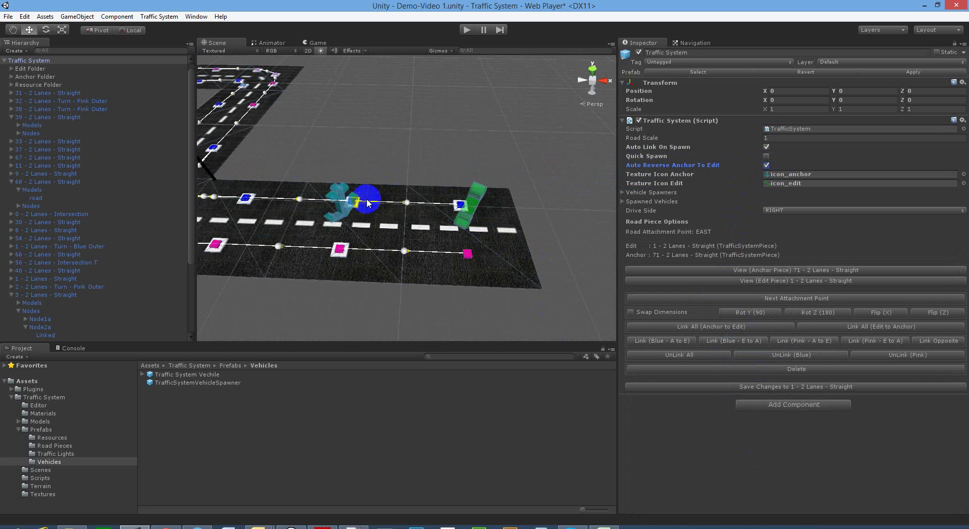
key("w")
right_click_drag(415, 198, 420, 200)
key("a")
scroll(423, 206, "down", 10)
scroll(422, 207, "up", 5)
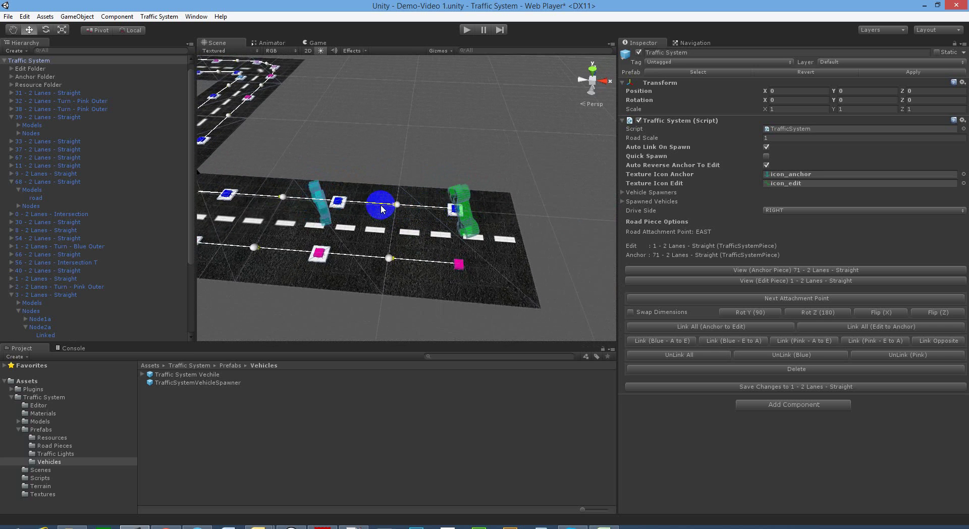
right_click_drag(380, 199, 478, 205)
key("a")
scroll(478, 205, "down", 3)
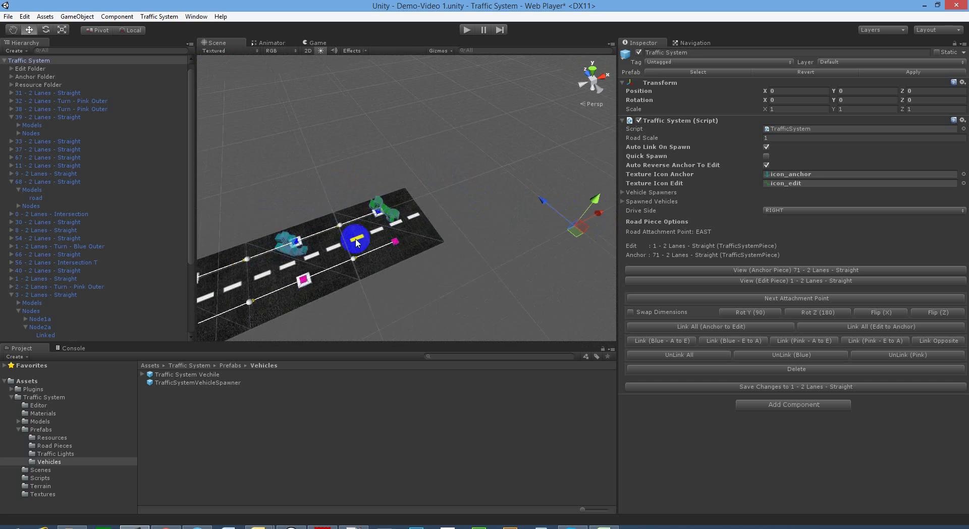
left_click_drag(523, 174, 401, 221, "alt")
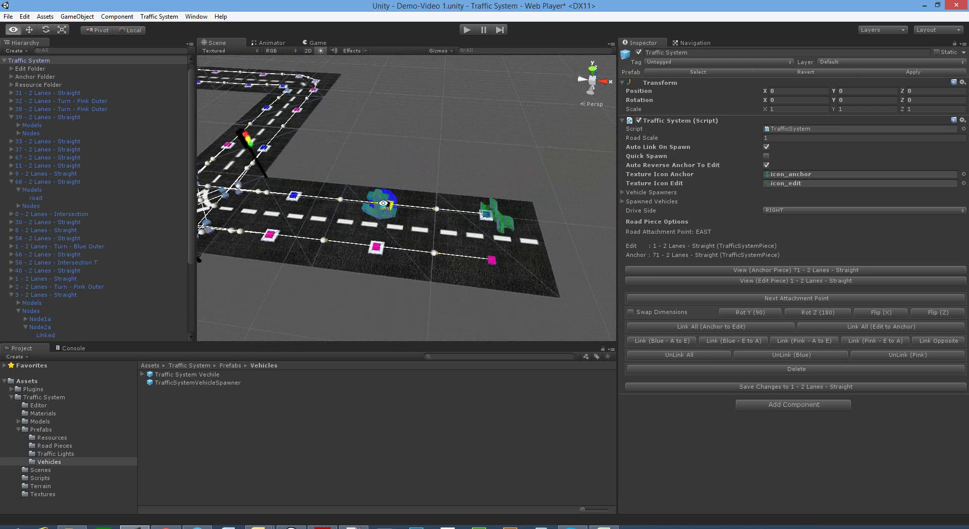
left_click_drag(471, 217, 500, 252, "alt")
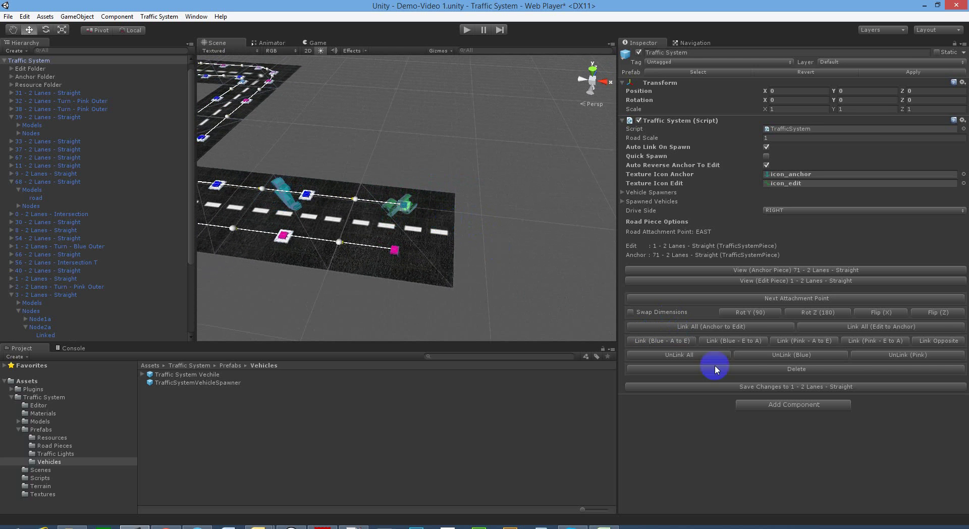
left_click(725, 386)
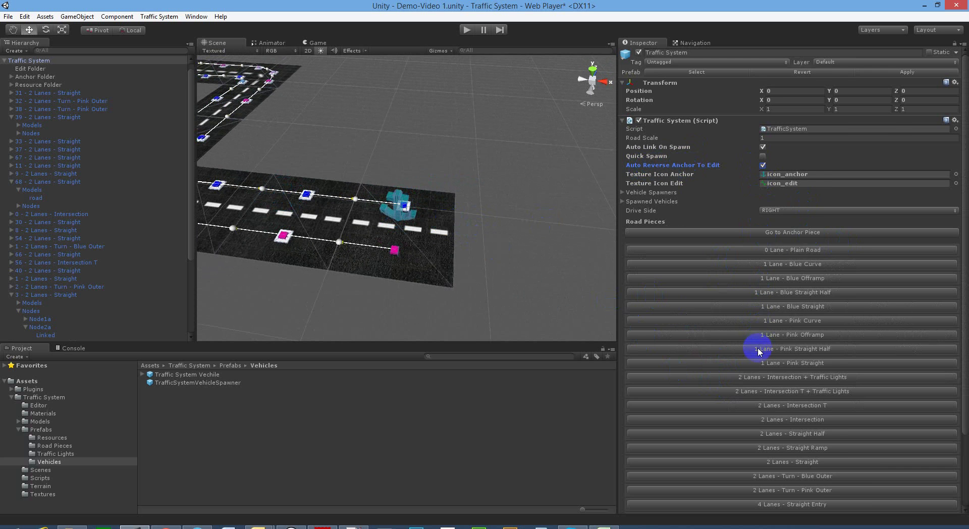
Attach a 4 Lanes - Straight Entry piece to the road's end, rotate it in 90-degree steps about Y and flip it in X.
scroll(758, 351, "down", 5)
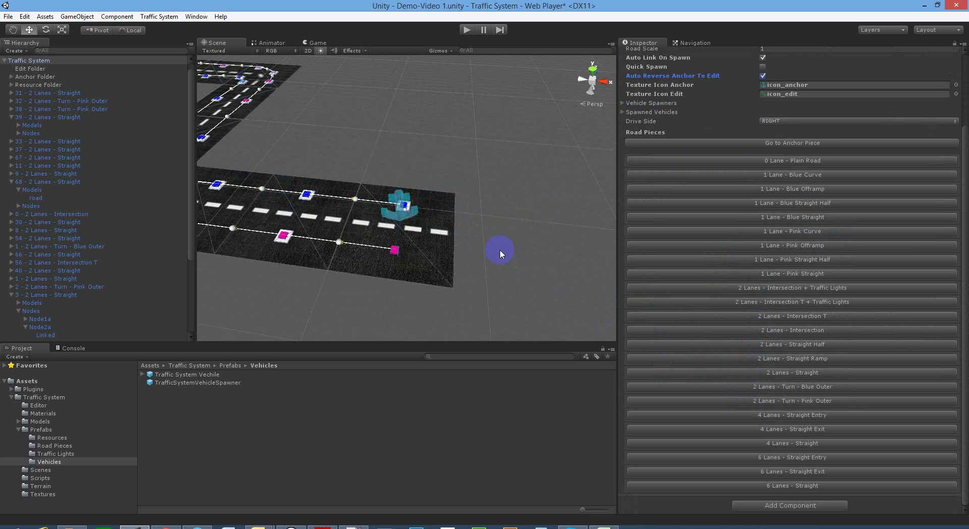
left_click_drag(470, 246, 435, 244, "alt")
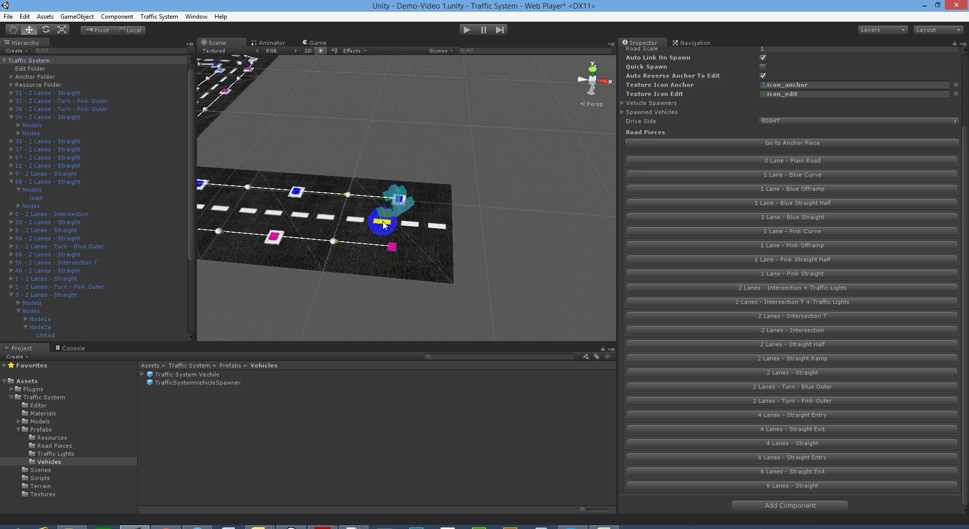
scroll(502, 228, "down", 6)
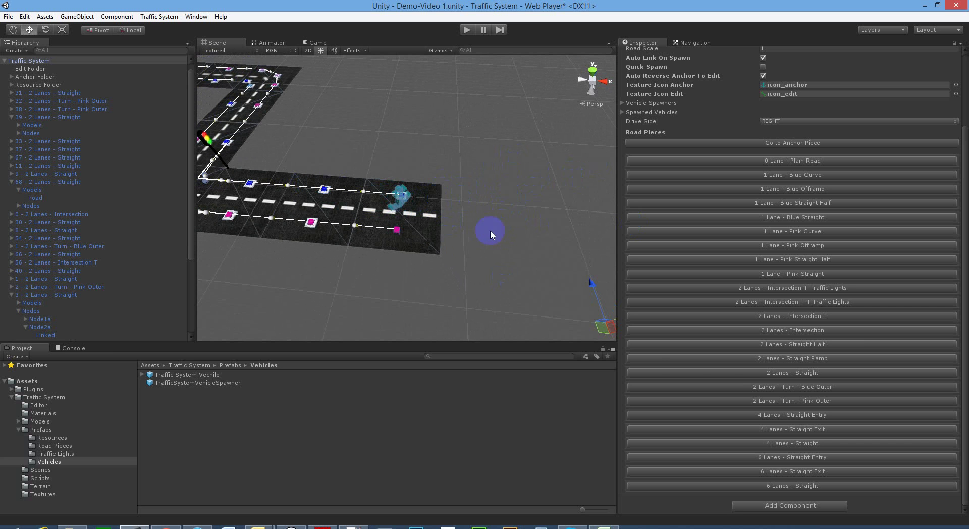
left_click(782, 416)
right_click_drag(531, 276, 526, 263)
left_click(733, 313)
left_click(742, 314)
left_click(739, 312)
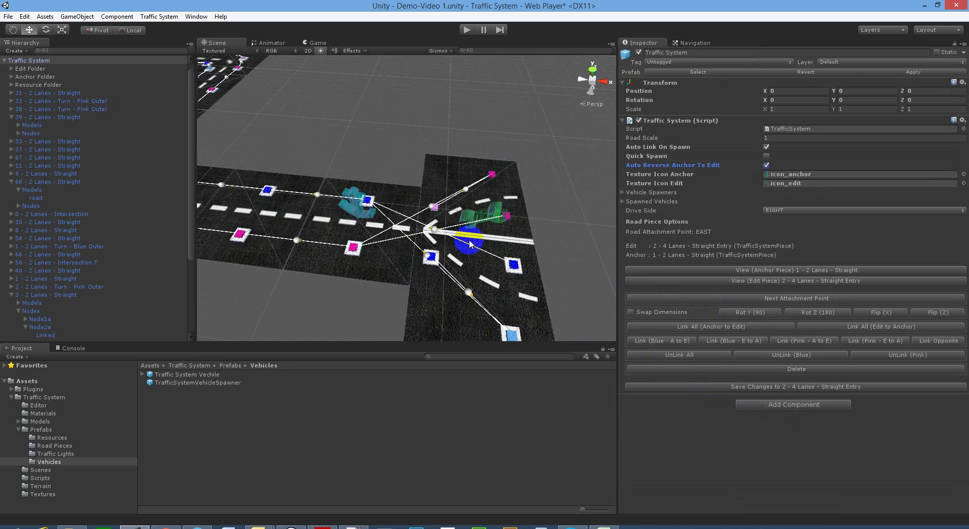
left_click(870, 313)
Inspect the lane links of the 4 Lanes - Straight Entry piece and delete it.
right_click_drag(561, 232, 519, 206)
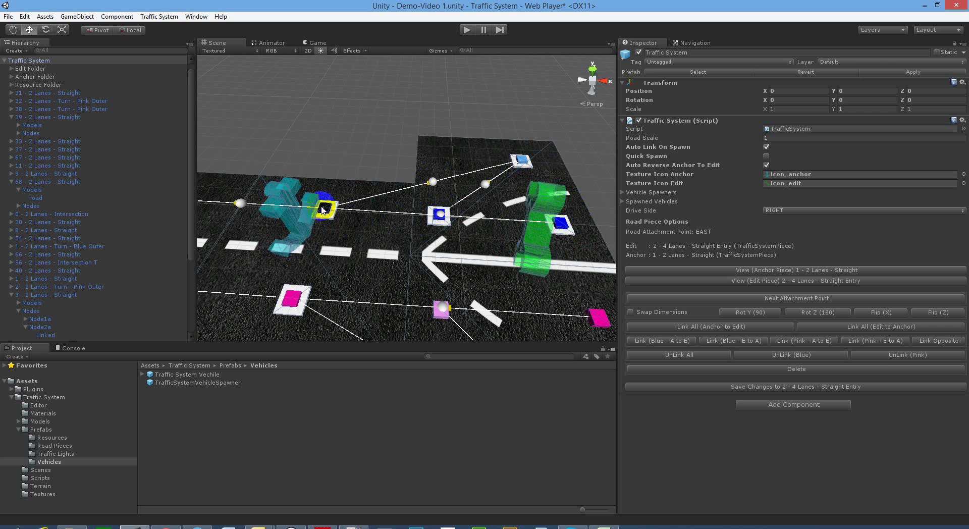
right_click_drag(338, 212, 340, 214)
scroll(342, 215, "down", 5)
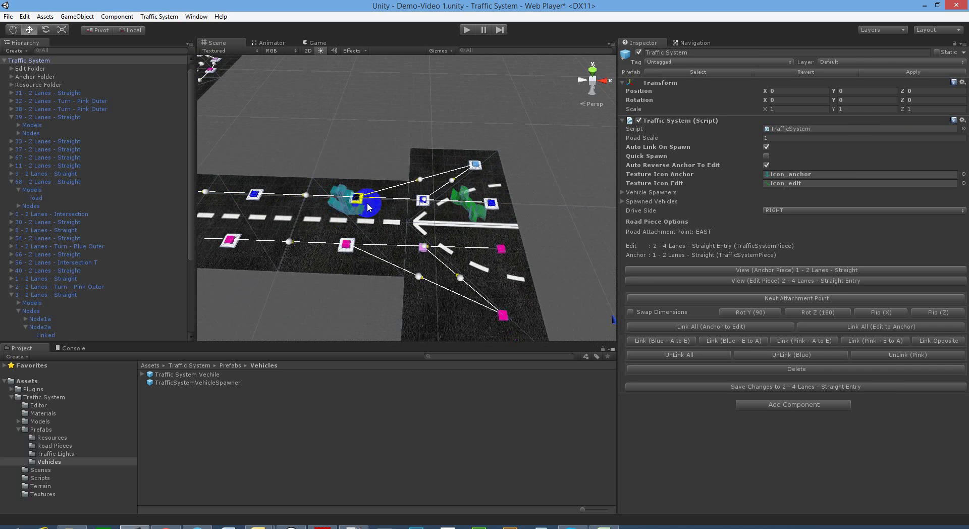
left_click(685, 314)
left_click(775, 370)
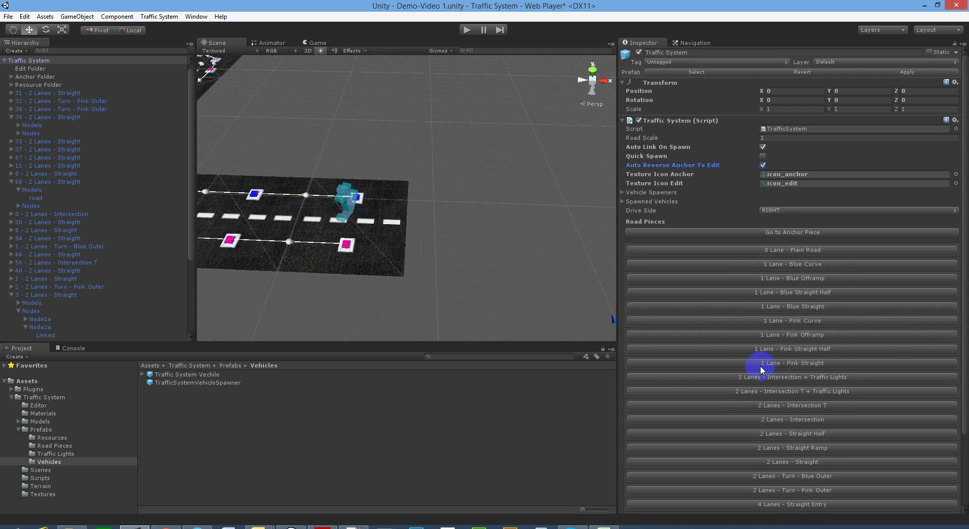
Attach a 4 Lanes - Straight Exit piece to the end of the two-lane road, check its lane links and save it.
scroll(775, 360, "down", 3)
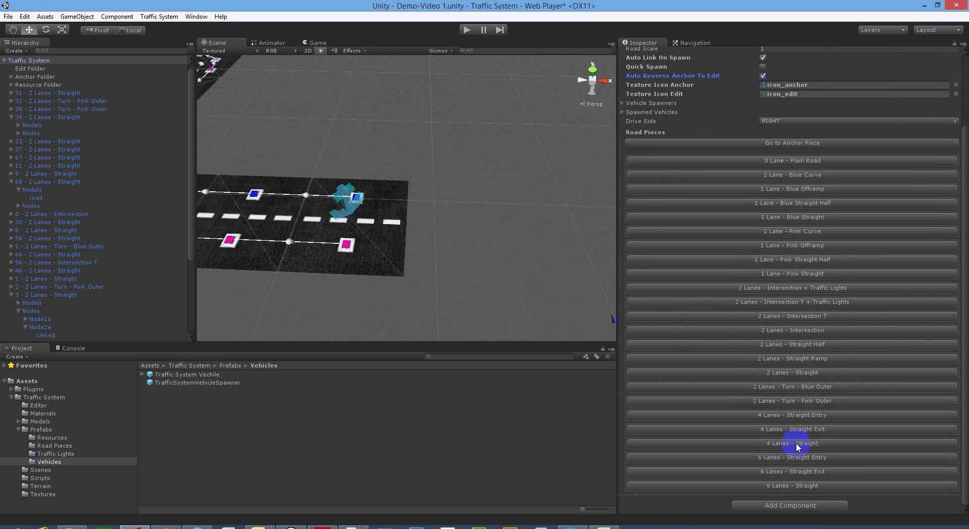
left_click(779, 429)
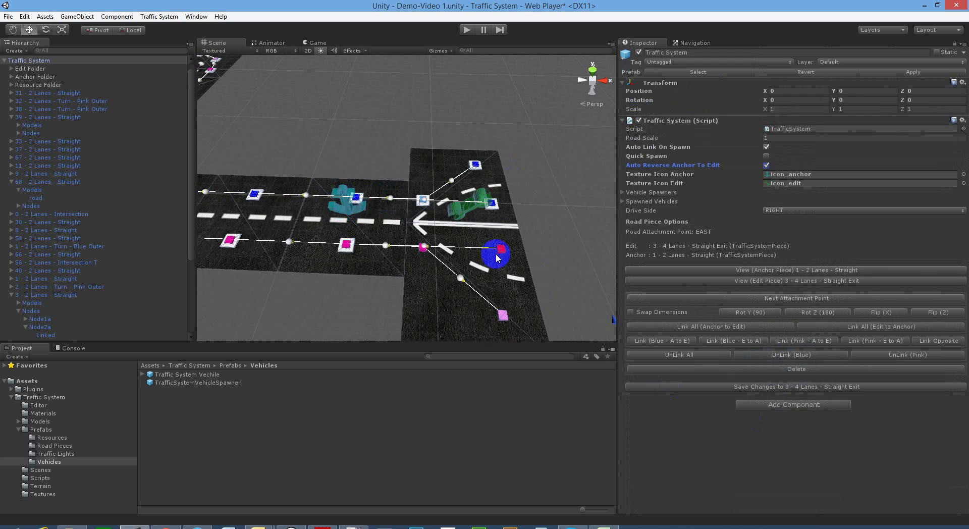
scroll(481, 239, "up", 5)
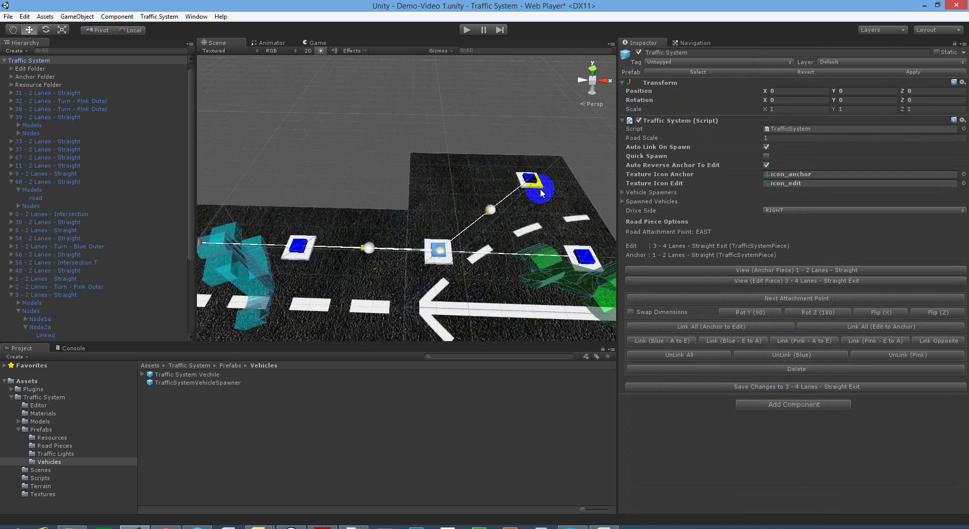
scroll(395, 271, "down", 6)
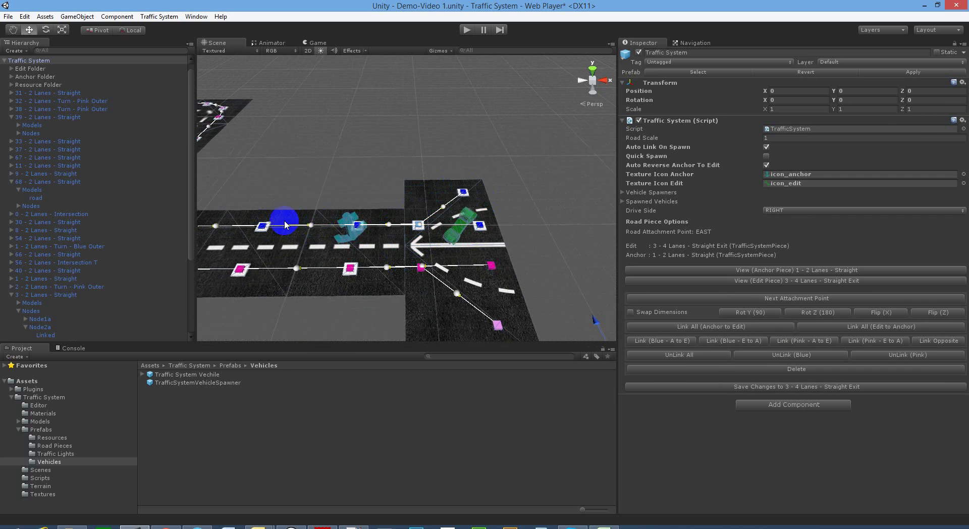
key("d")
right_click_drag(452, 255, 446, 256)
key("s")
left_click_drag(446, 256, 482, 272, "alt")
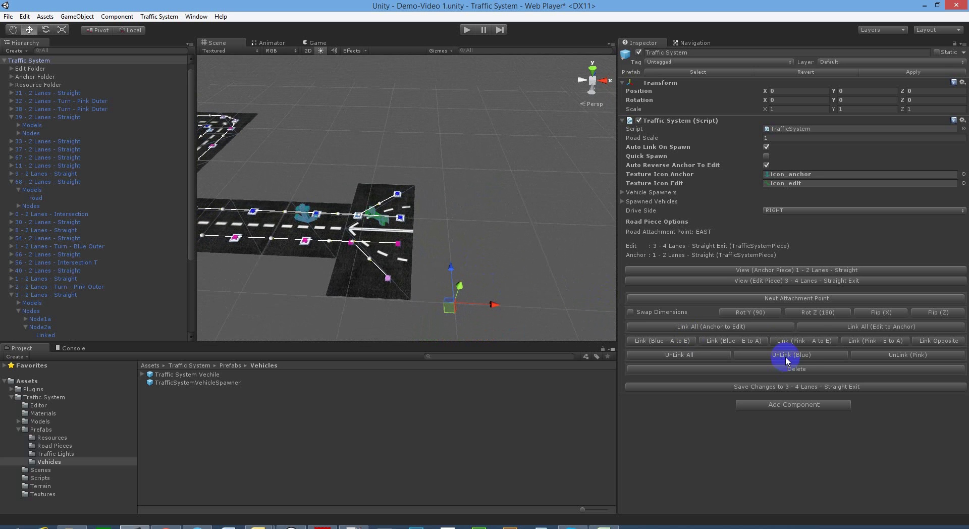
left_click(762, 387)
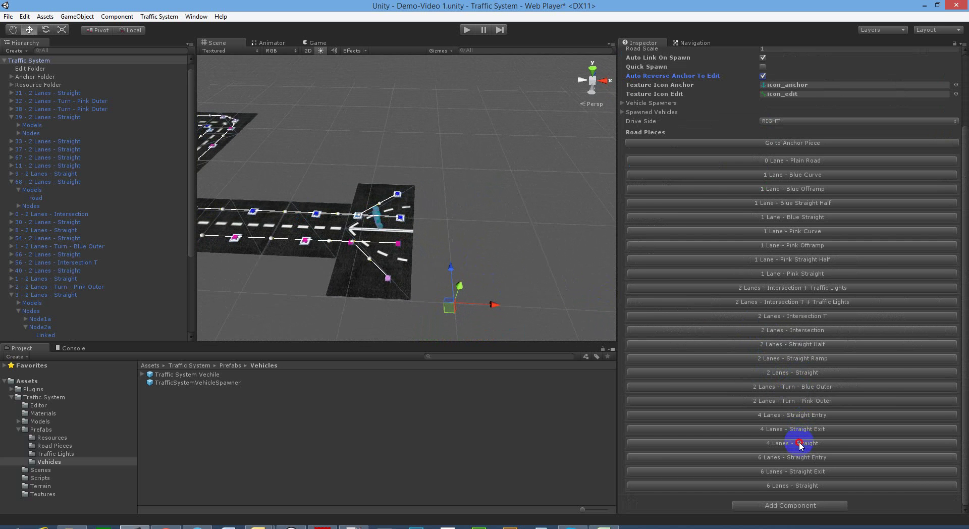
Attach a 4 Lanes - Straight piece after the four-lane exit and save it.
left_click(798, 441)
left_click(776, 387)
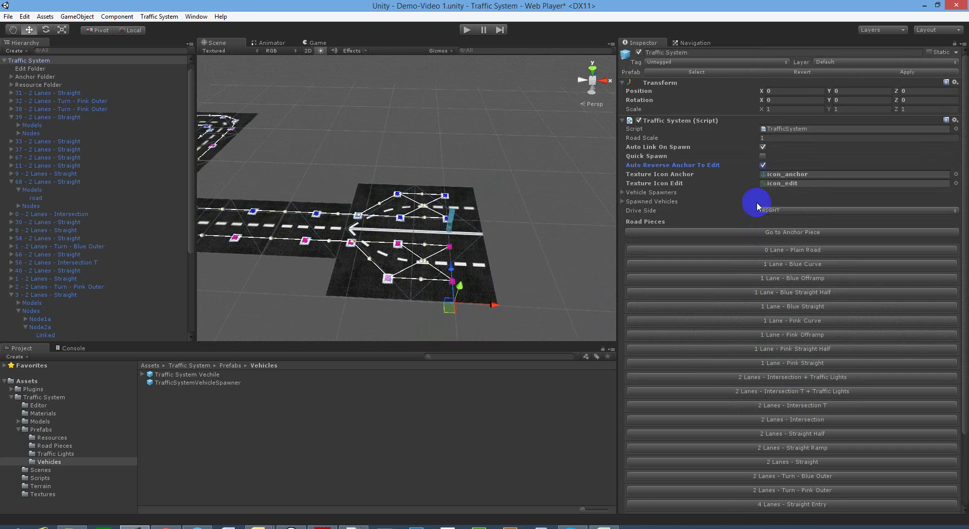
Enable Quick Spawn for the Traffic System.
left_click(761, 156)
left_click_drag(505, 191, 489, 190, "alt")
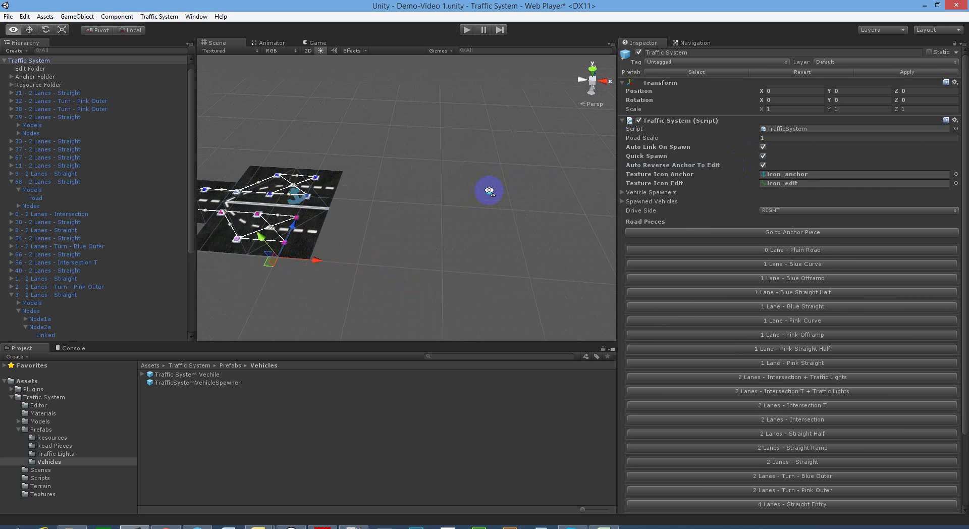
scroll(797, 453, "down", 3)
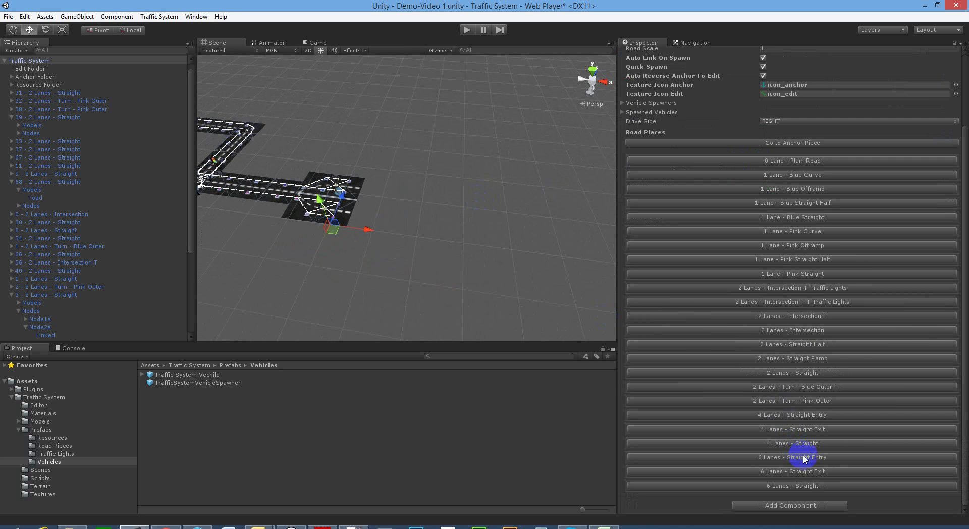
Extend the four-lane road with several more 4 Lanes - Straight pieces.
left_click(801, 443)
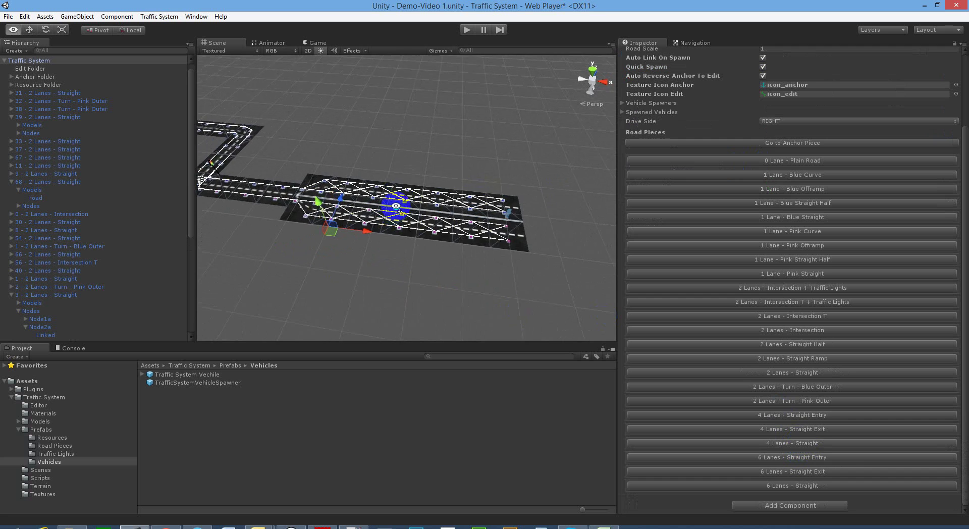
right_click_drag(386, 206, 355, 207)
right_click_drag(436, 215, 366, 180)
left_click_drag(366, 180, 534, 245, "alt")
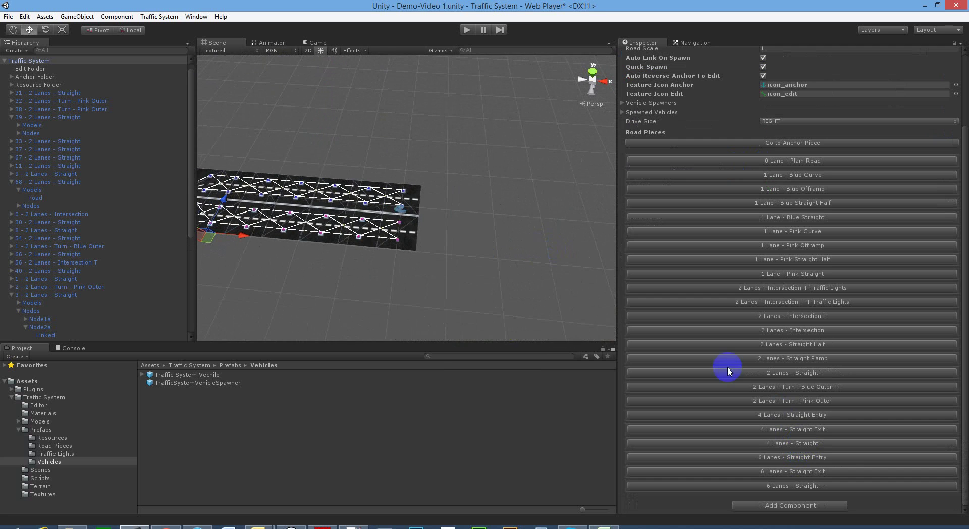
Attach a 6 Lanes - Straight Exit piece to the end of the four-lane road and check its lane links.
left_click(793, 471)
scroll(502, 238, "up", 5)
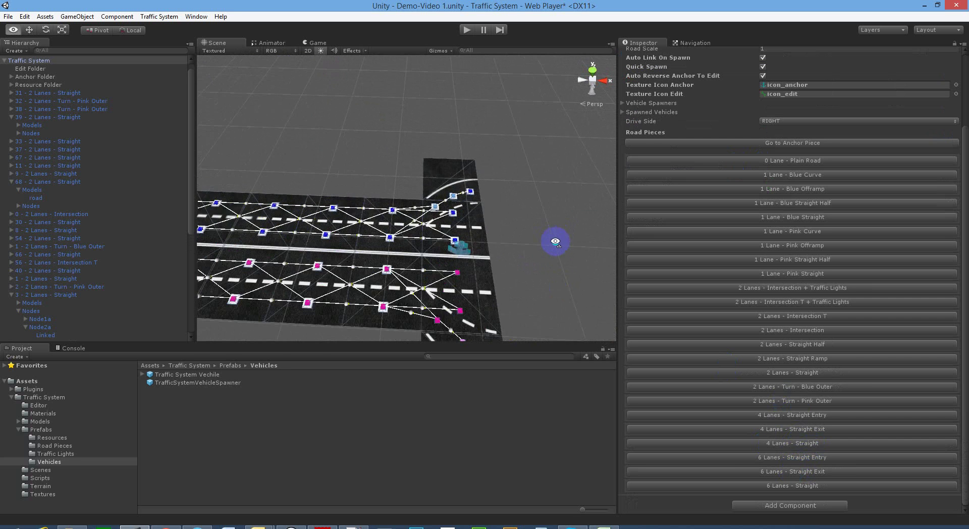
right_click_drag(549, 260, 552, 261)
scroll(495, 222, "down", 8, "alt")
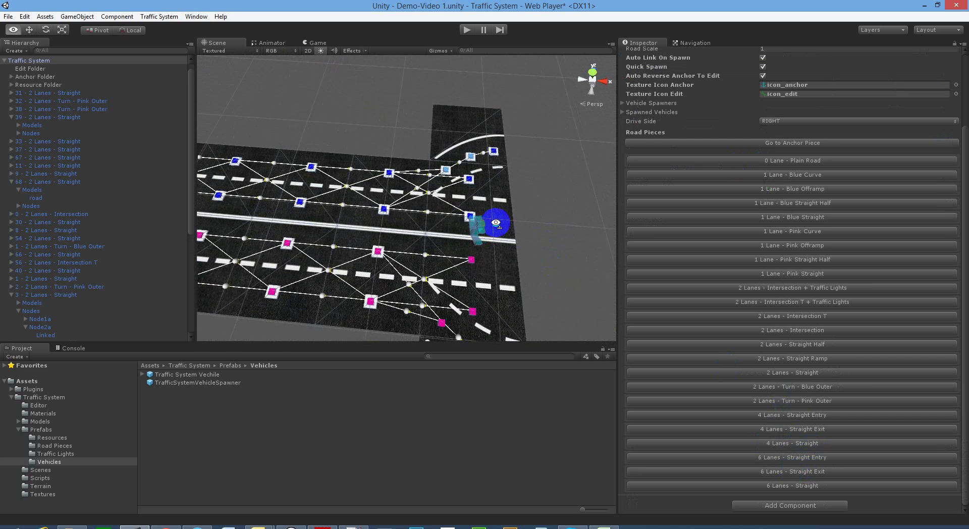
left_click_drag(485, 216, 421, 223, "alt")
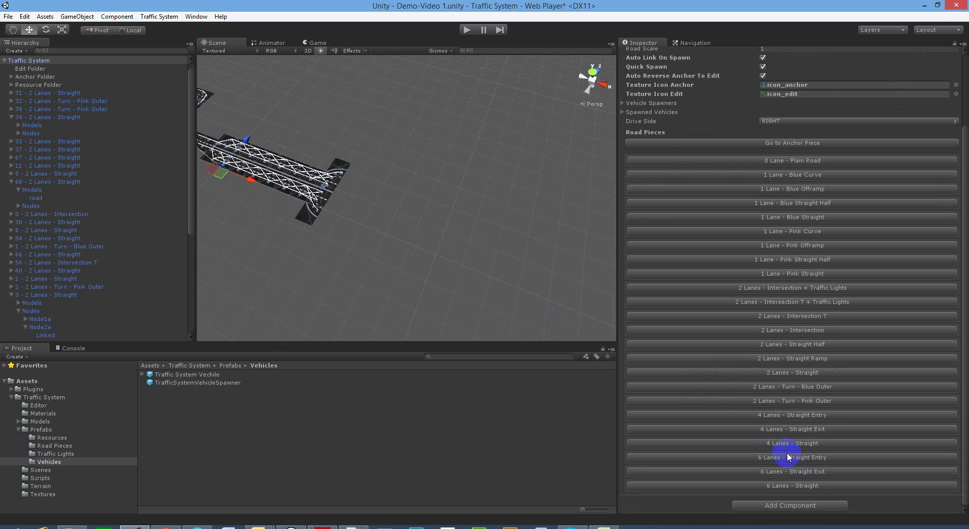
Extend the road beyond the six-lane exit with a run of 6 Lanes - Straight pieces.
left_click(780, 487)
left_click(779, 487)
left_click(779, 486)
left_click(779, 486)
left_click(779, 487)
double_click(778, 486)
left_click(778, 486)
right_click_drag(464, 214, 489, 217)
key("w")
key("s")
mouse_move(489, 218)
left_mouse_down("alt")
mouse_move(433, 205)
mouse_move(515, 225)
left_mouse_up("alt")
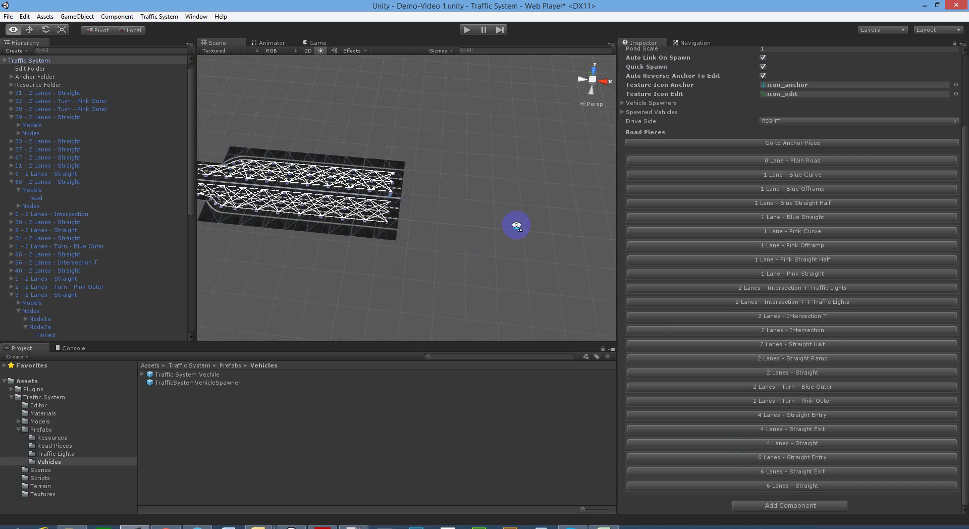
Narrow the road through four lanes to two with 6 Lanes and 4 Lanes - Straight Entry pieces, and continue it with 2 Lanes - Straight pieces.
left_click(785, 416)
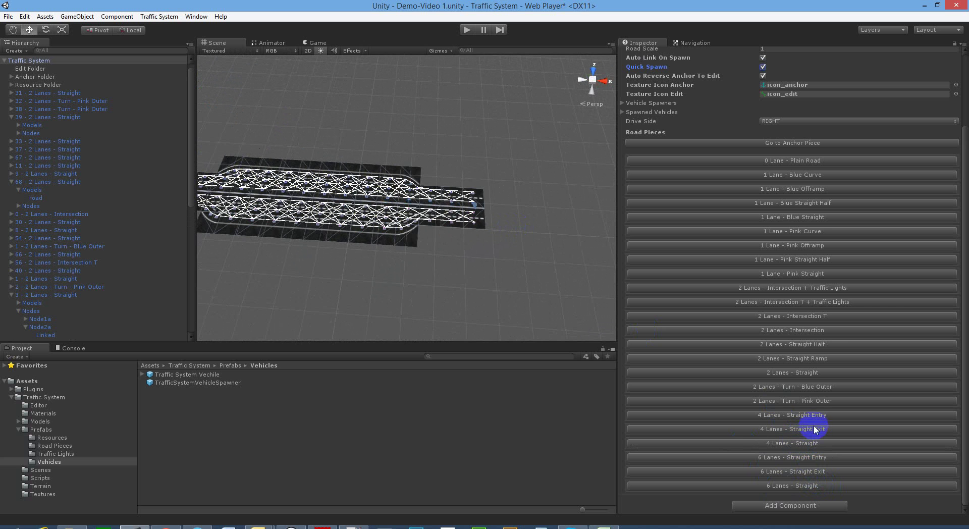
mouse_move(453, 259)
right_mouse_down()
mouse_move(486, 246)
mouse_move(461, 246)
mouse_move(468, 248)
right_mouse_up()
key("w")
key("d")
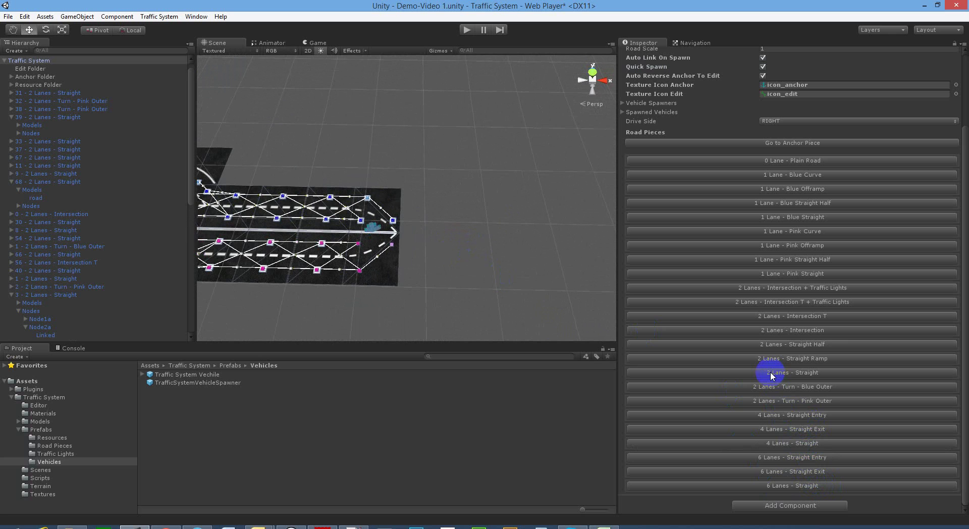
left_click(770, 372)
left_click(770, 371)
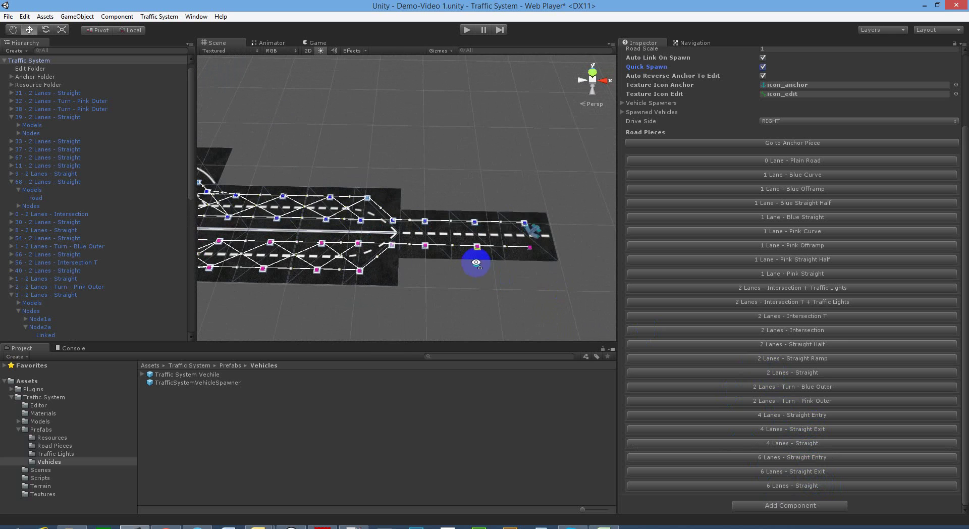